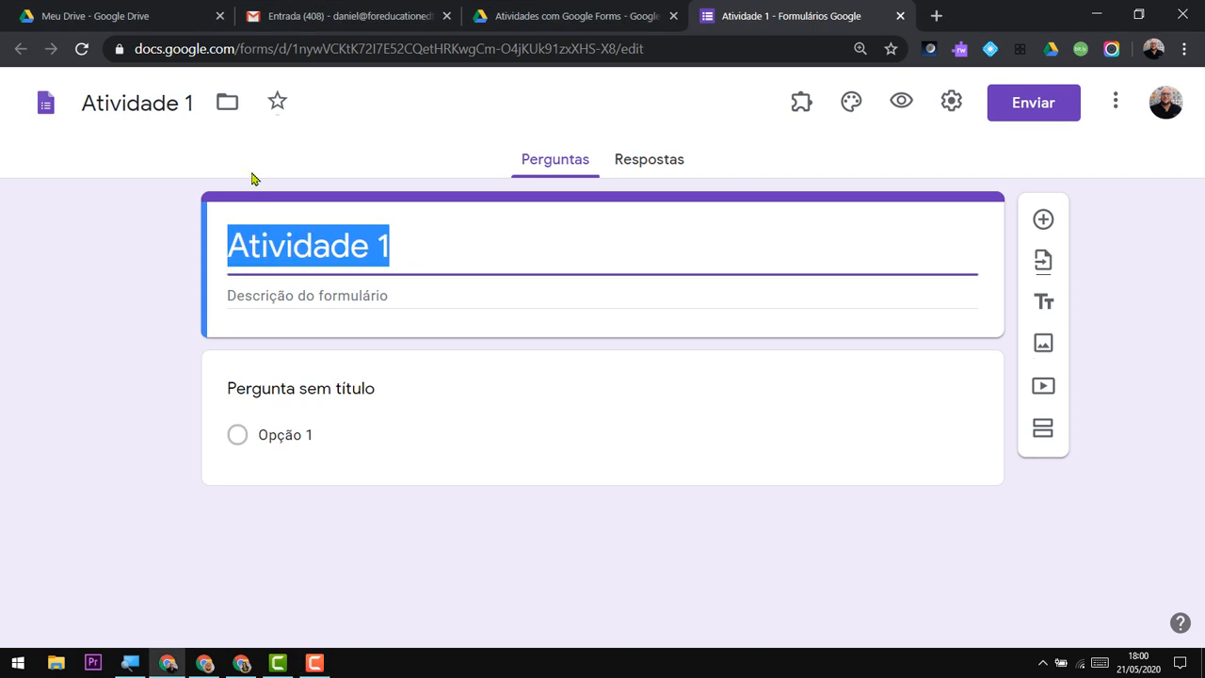
{"action": "left_click", "coordinate": [155, 106]}
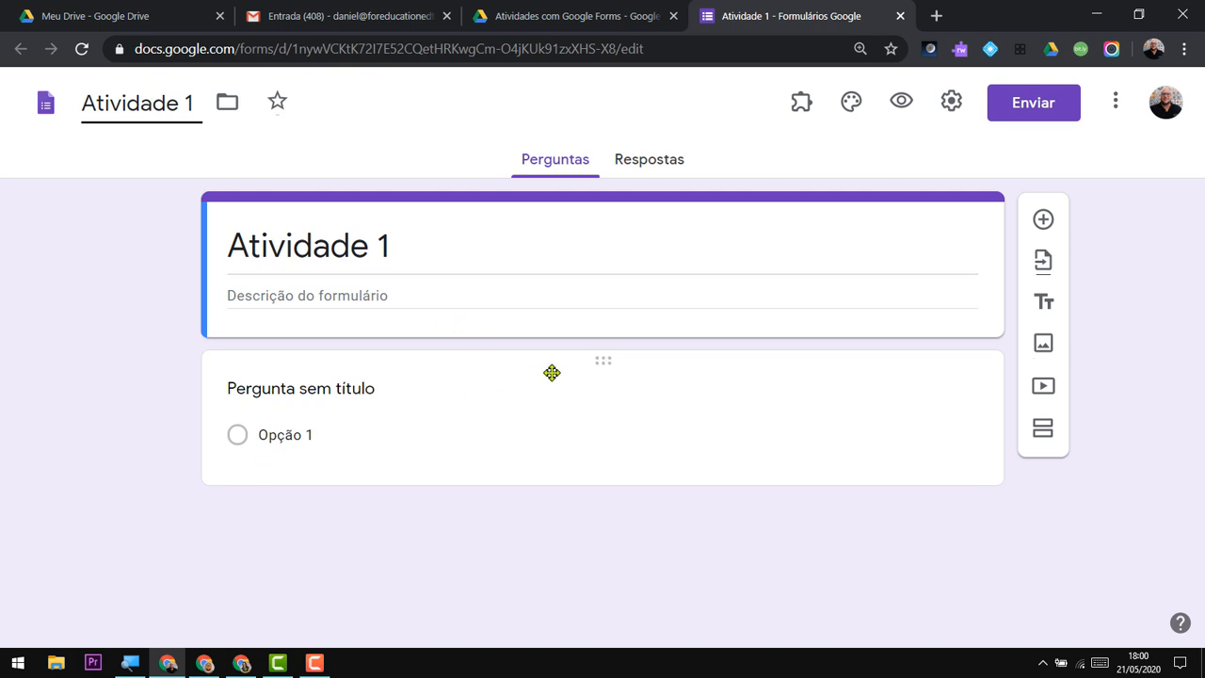
{"action": "left_click", "coordinate": [478, 374]}
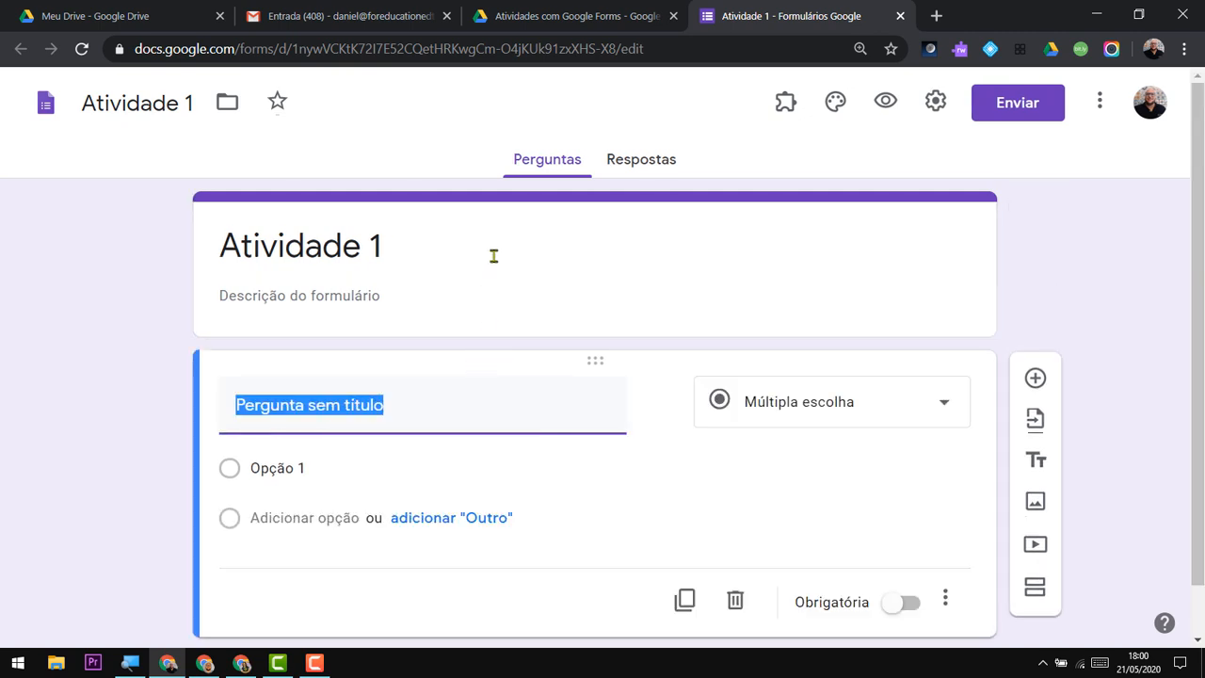
{"action": "left_click", "coordinate": [504, 223]}
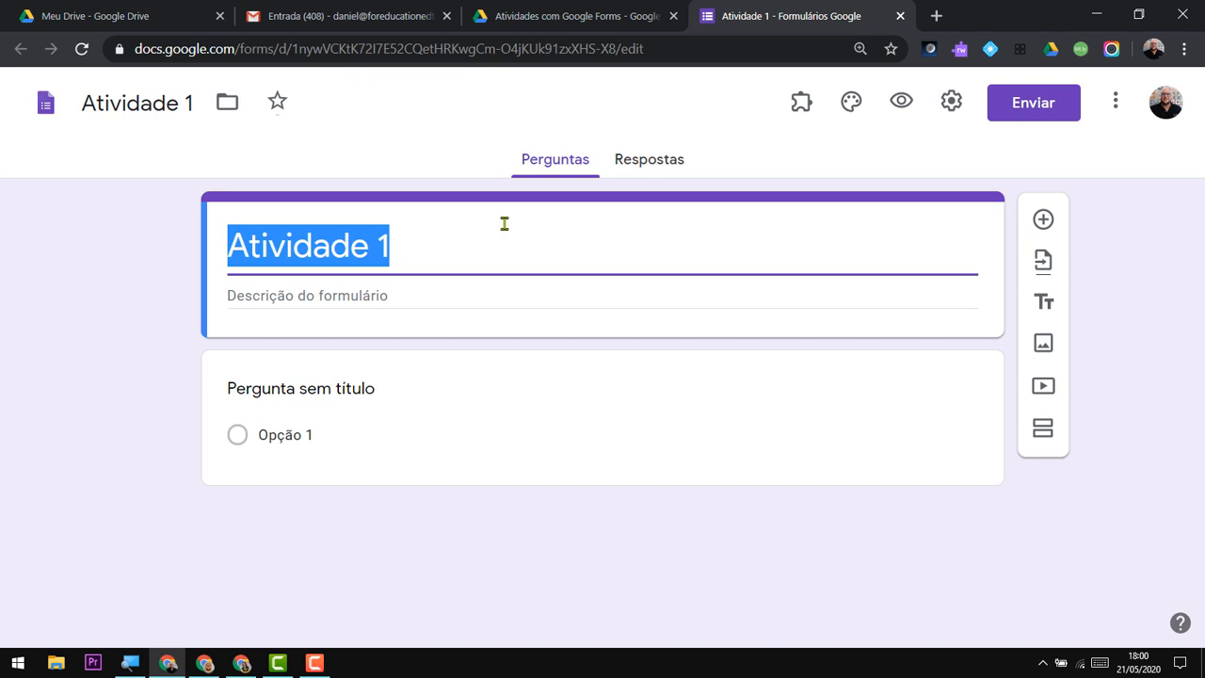
{"action": "left_click", "coordinate": [477, 374]}
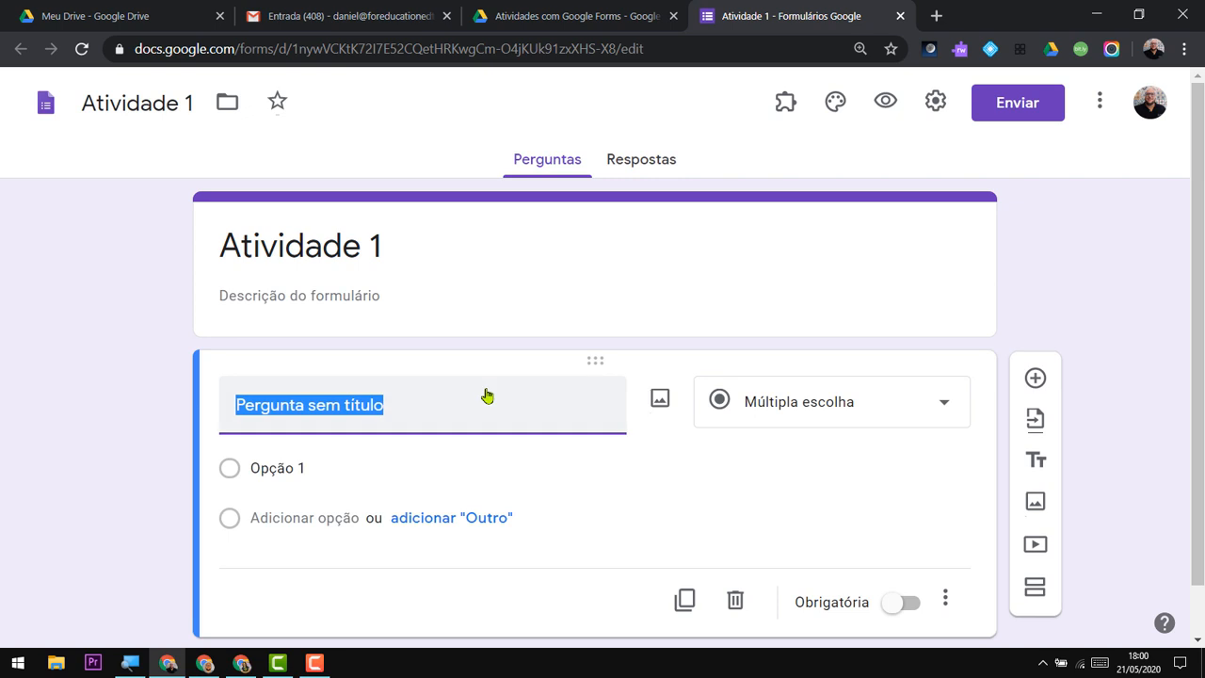
{"action": "left_click", "coordinate": [449, 314]}
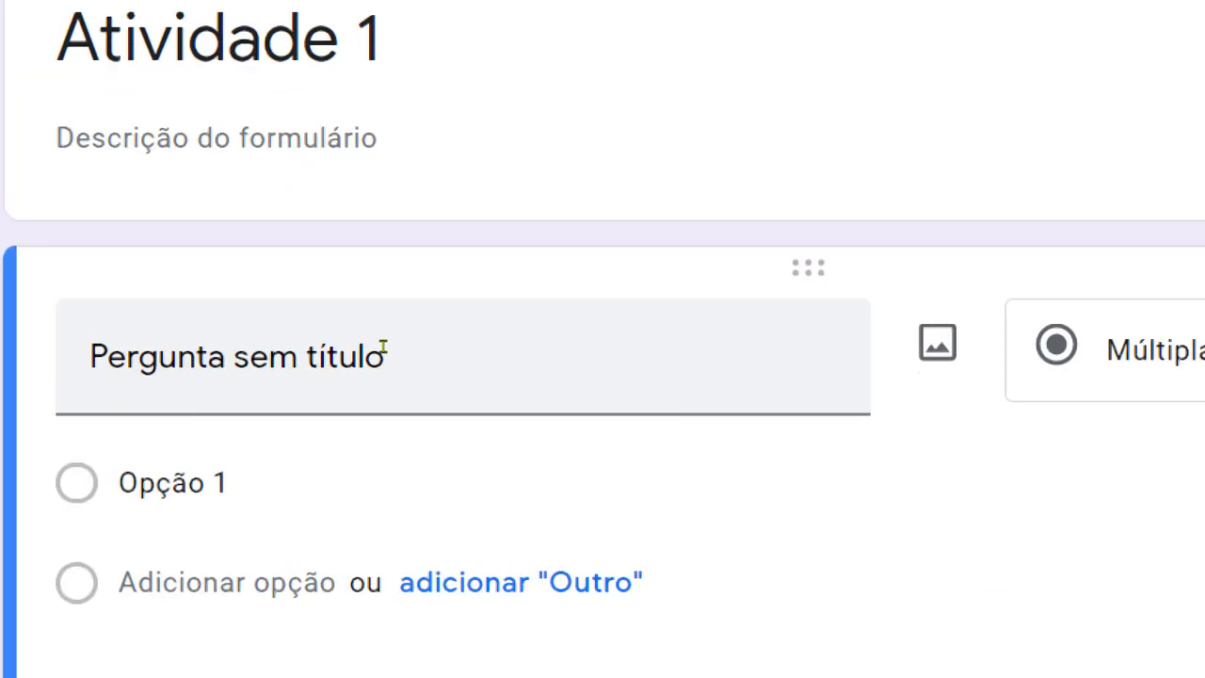
Set the first question's title to "Qual o seu esporte favorito?".
{"action": "left_click_drag", "start_coordinate": [384, 347], "coordinate": [275, 350]}
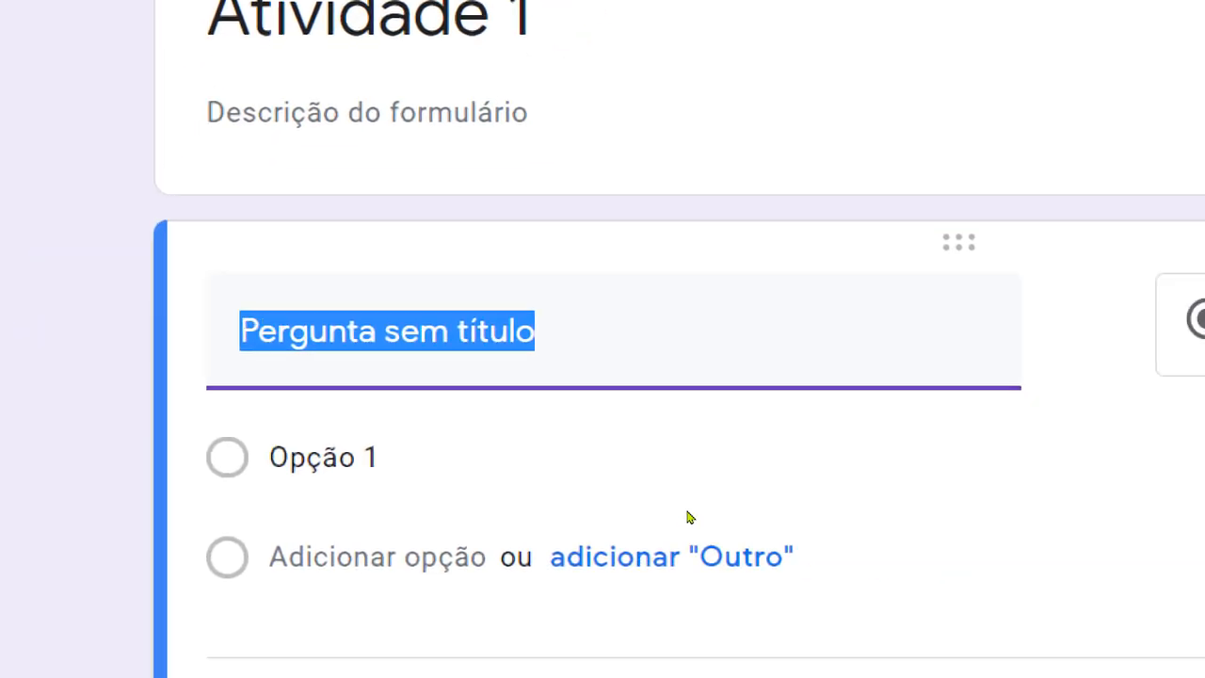
{"action": "type", "text": "Qual "}
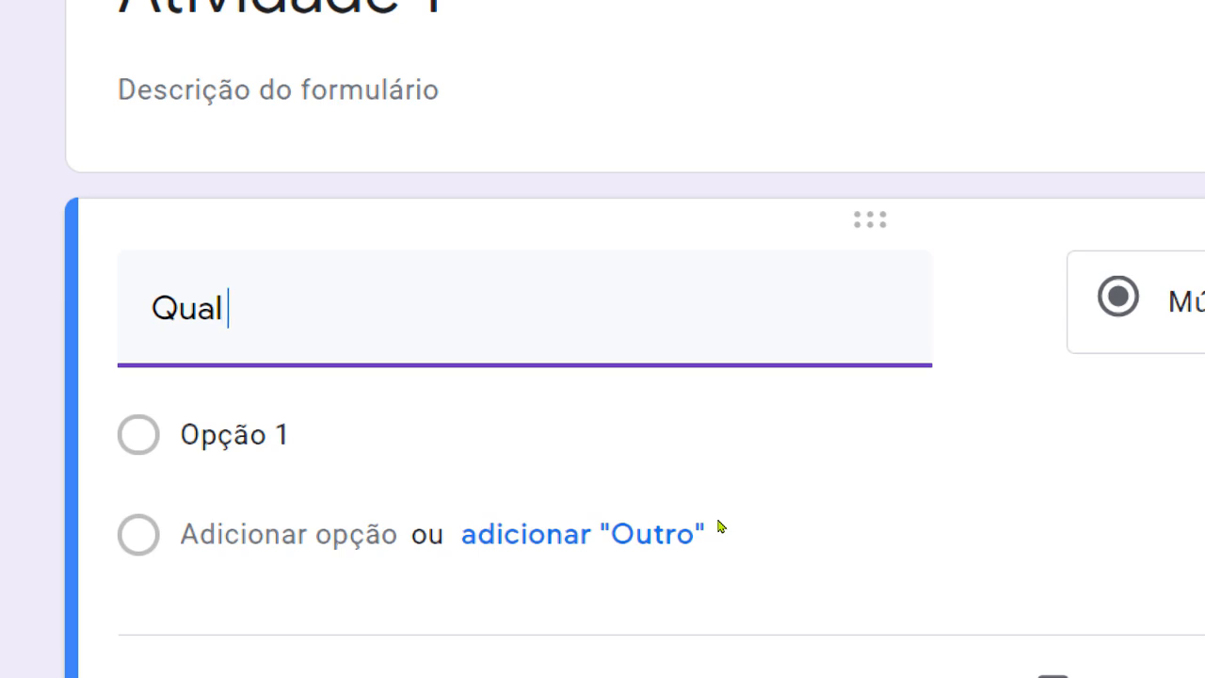
{"action": "type", "text": "o seu esporte f"}
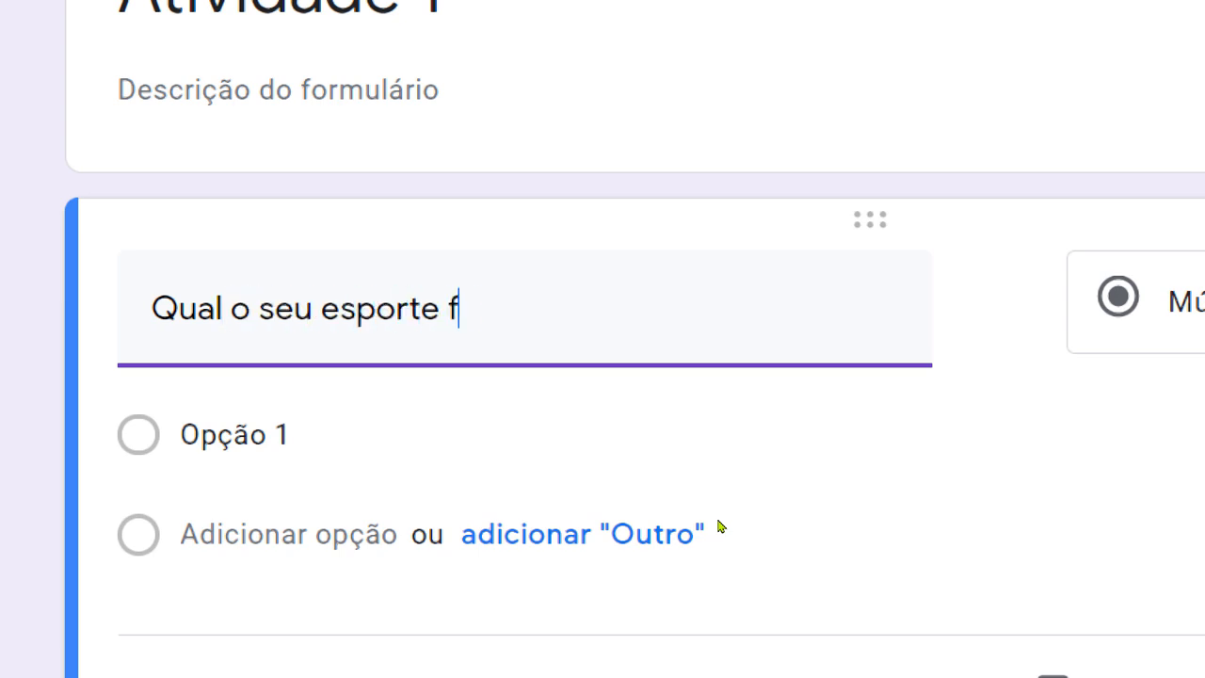
{"action": "type", "text": "avorito"}
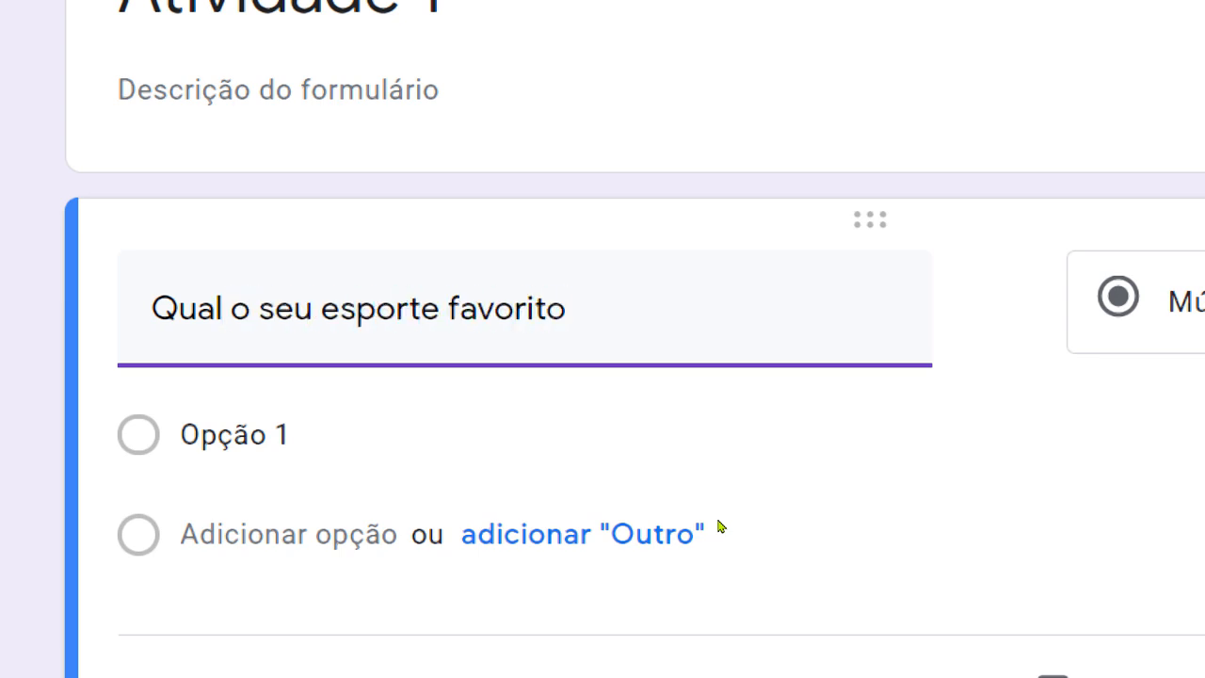
{"action": "type", "text": "?"}
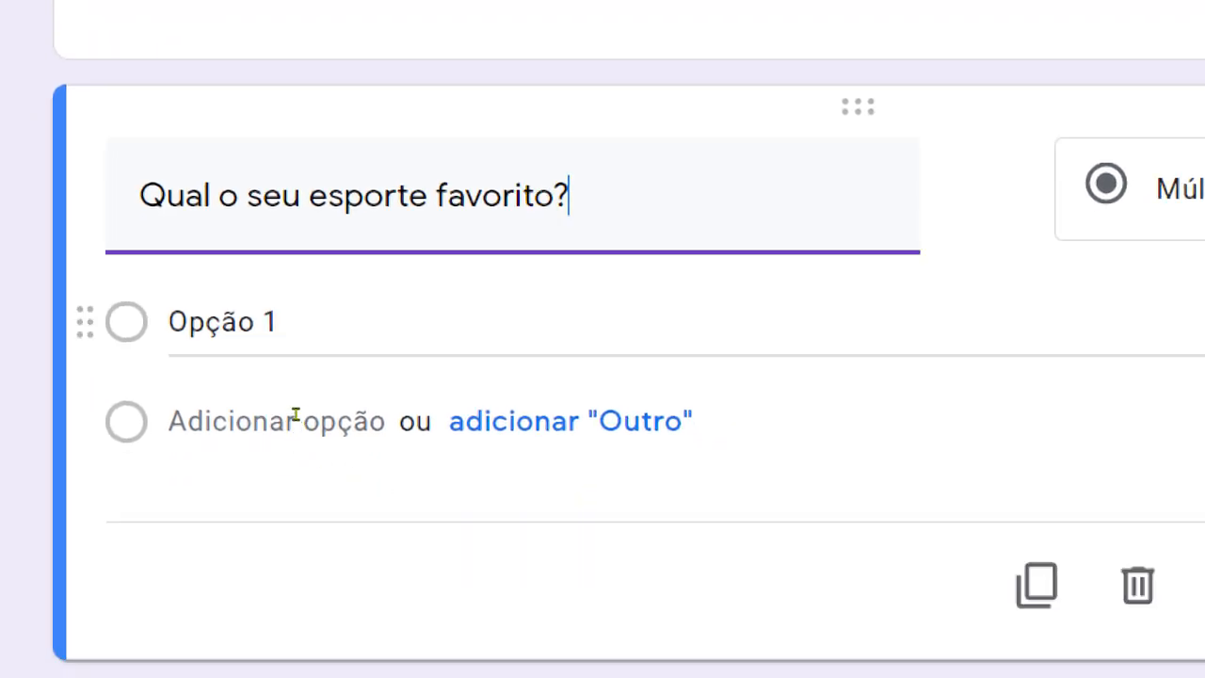
Enter the answer options Futebol, Vôlei, Basquete and Caminhada, and add an "Outro" option to the sports question.
{"action": "key", "text": "Tab"}
{"action": "type", "text": "Fu"}
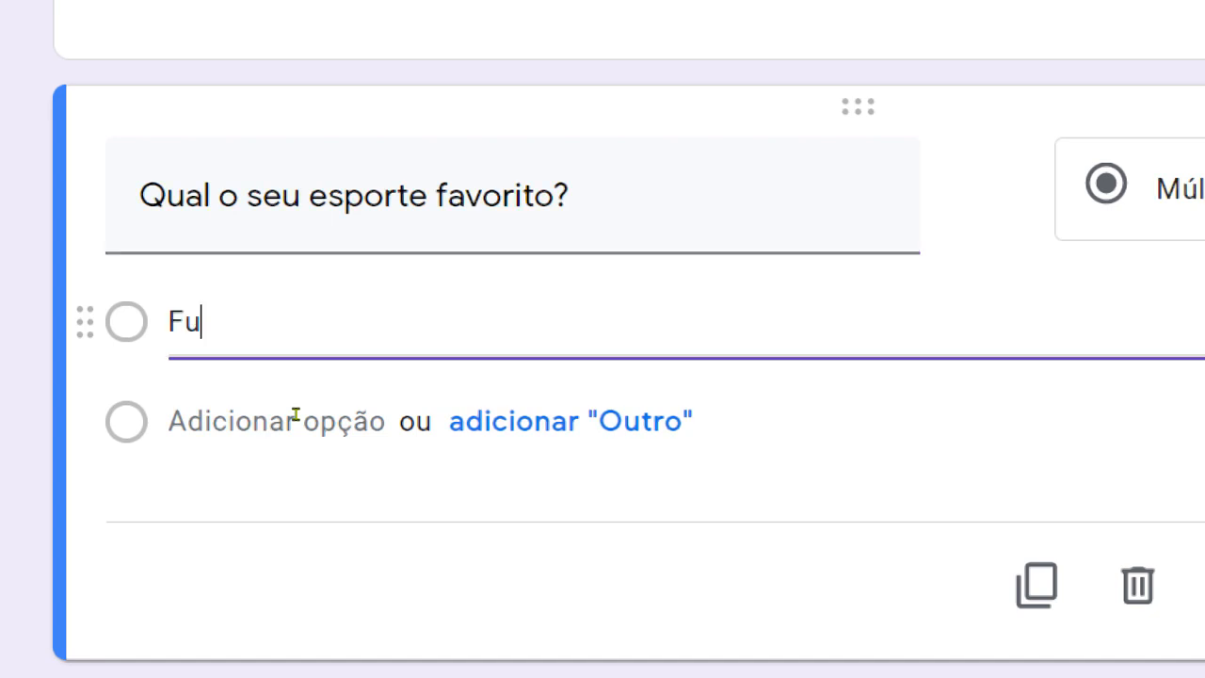
{"action": "type", "text": "tebol"}
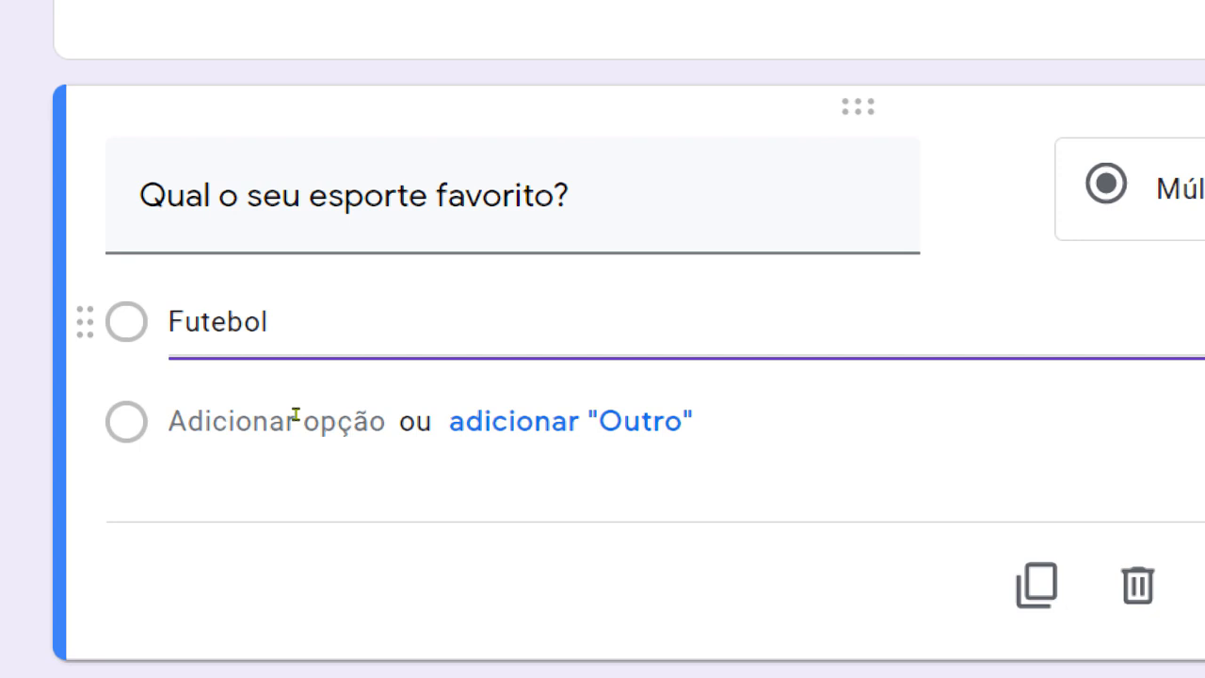
{"action": "key", "text": "Return"}
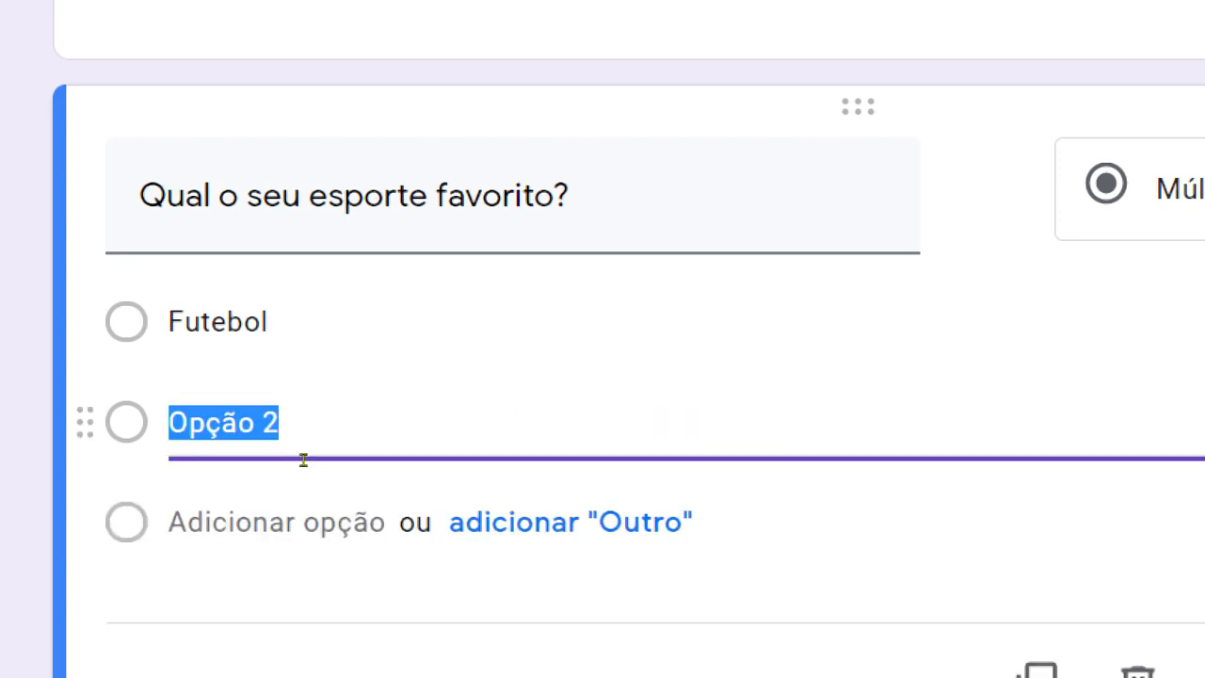
{"action": "type", "text": "Vôlei"}
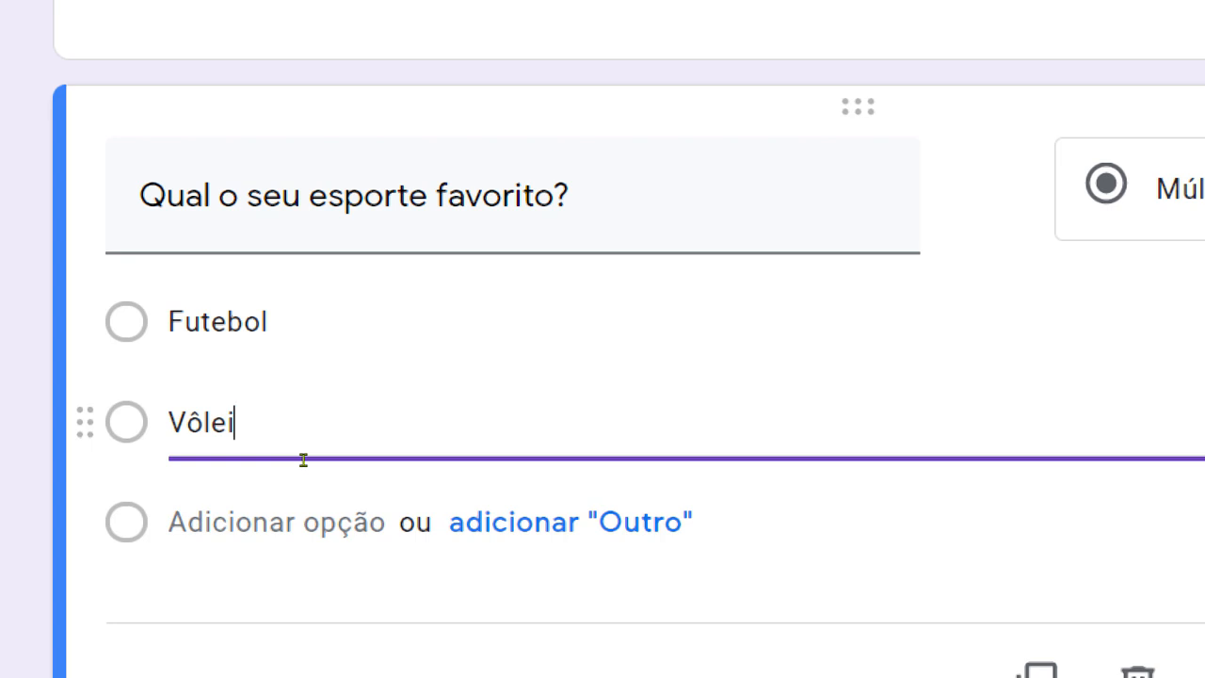
{"action": "key", "text": "Return"}
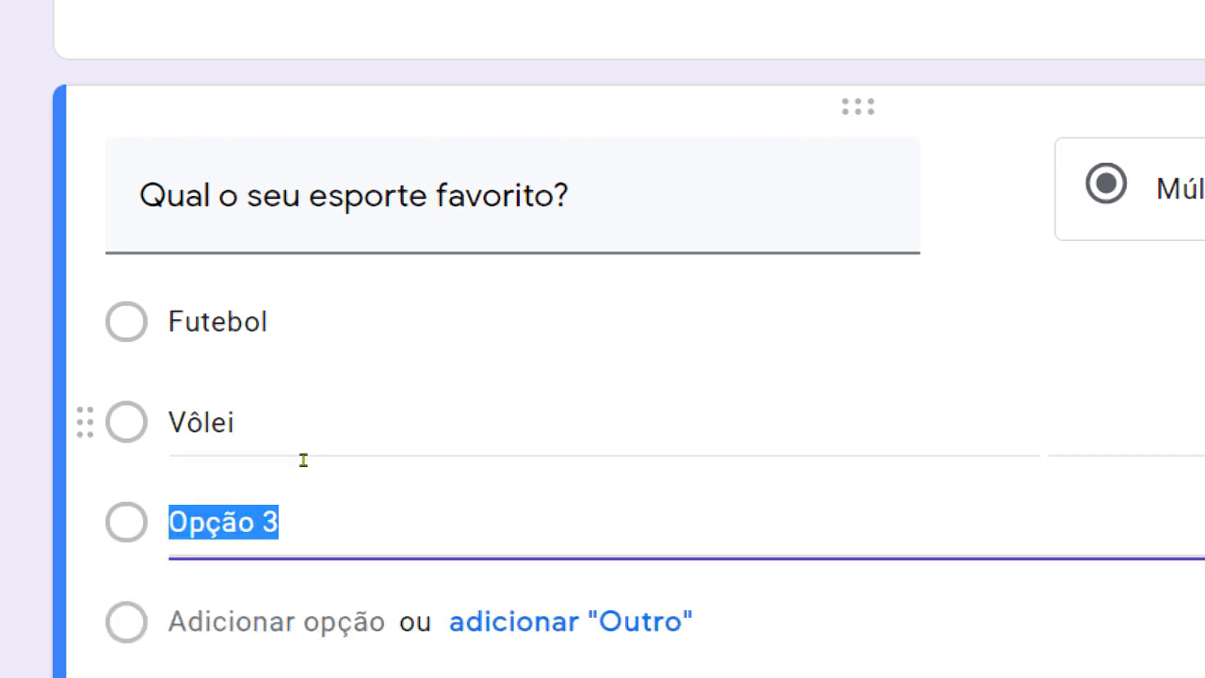
{"action": "type", "text": "Basquete"}
{"action": "key", "text": "Return"}
{"action": "type", "text": "Caminhada"}
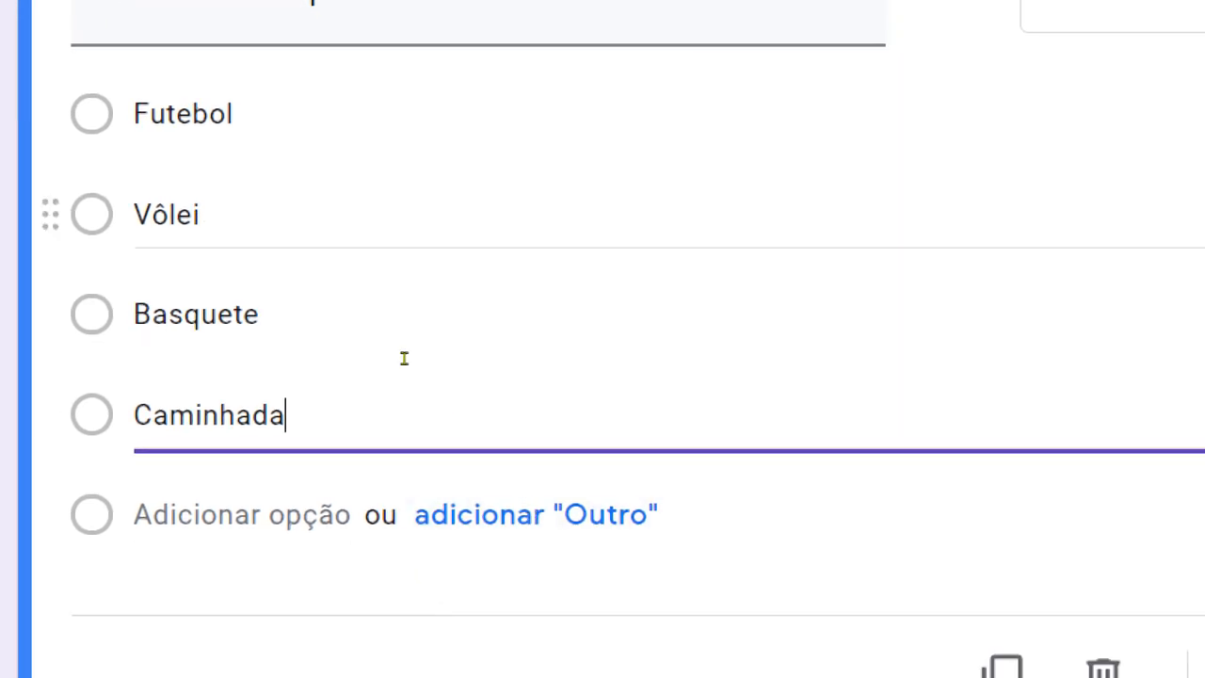
{"action": "left_click", "coordinate": [433, 522]}
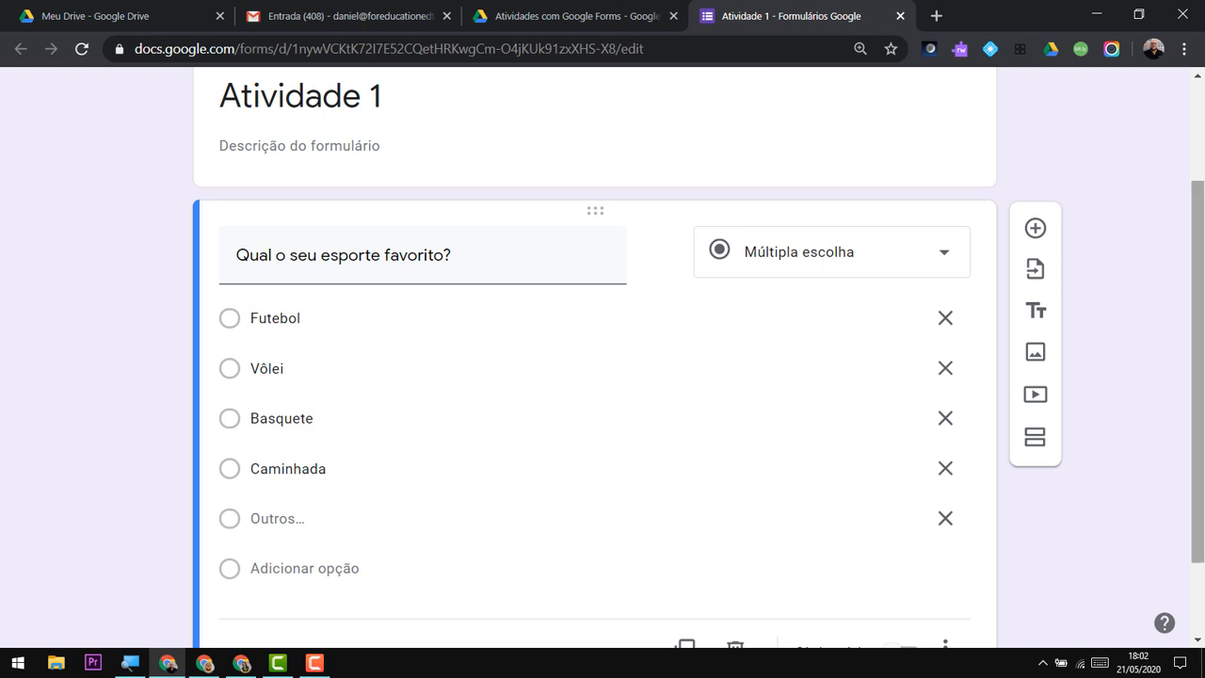
Examine the question types available for the favourite sport question, from short answer to date and time, without changing the type.
{"action": "left_click_drag", "start_coordinate": [1193, 235], "coordinate": [1202, 271]}
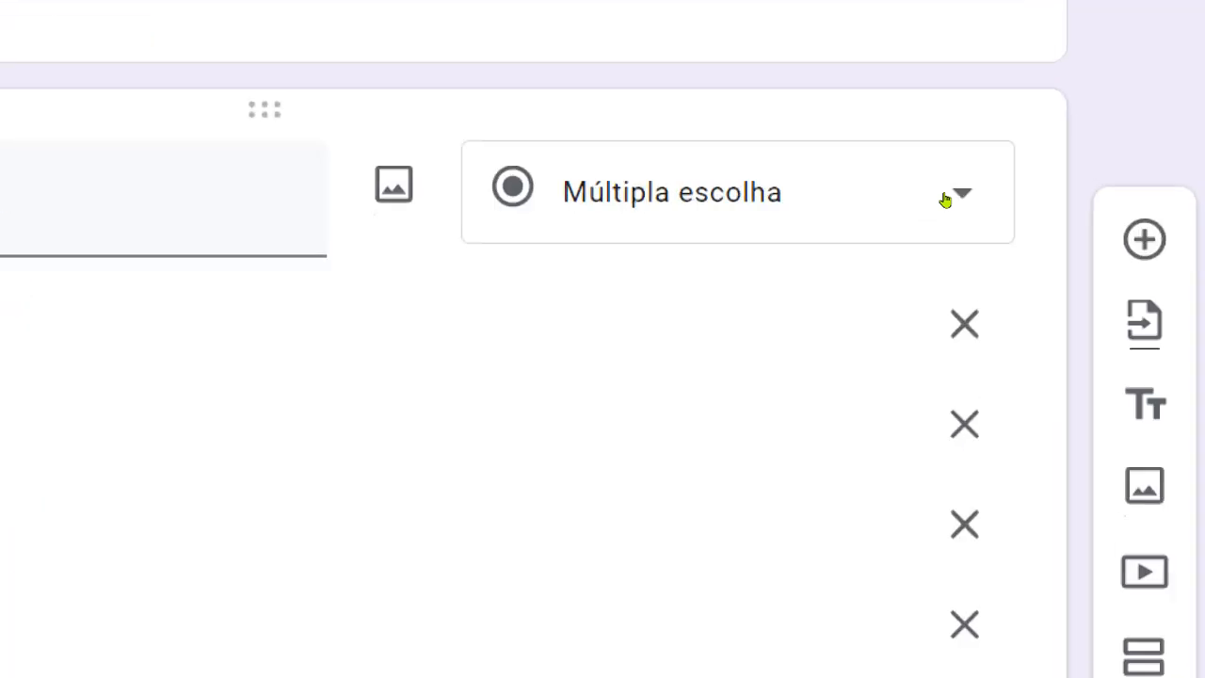
{"action": "left_click", "coordinate": [944, 200]}
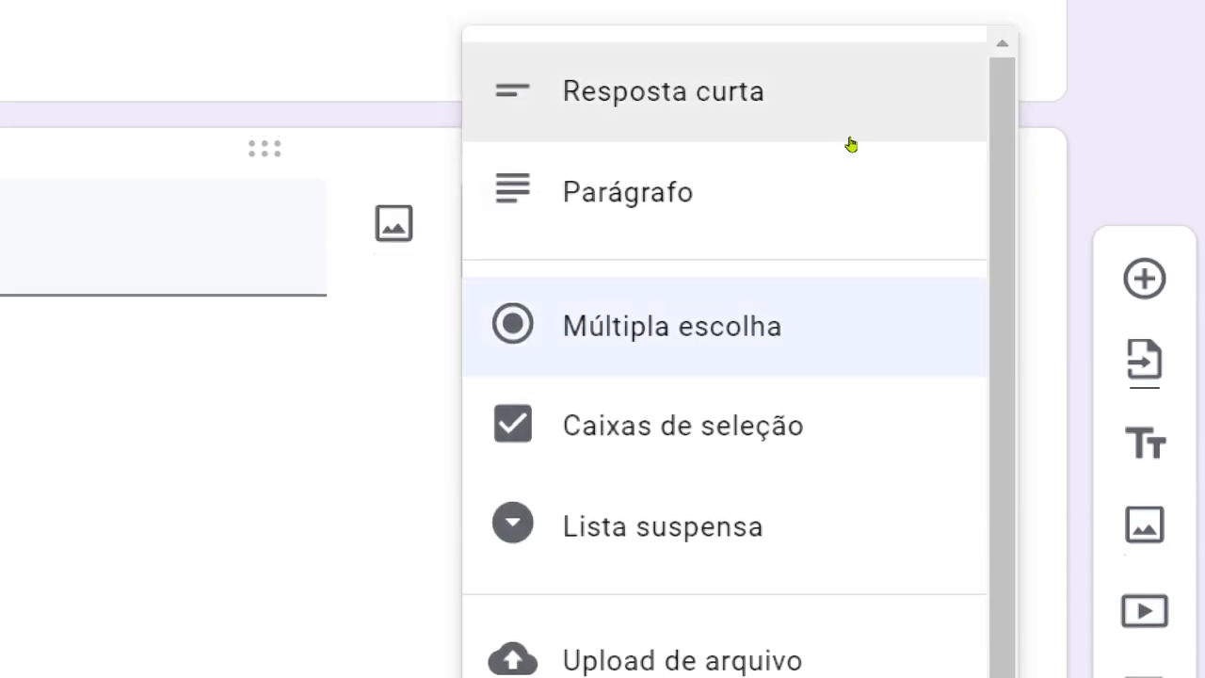
{"action": "scroll", "coordinate": [850, 194], "scroll_direction": "down", "scroll_amount": 2}
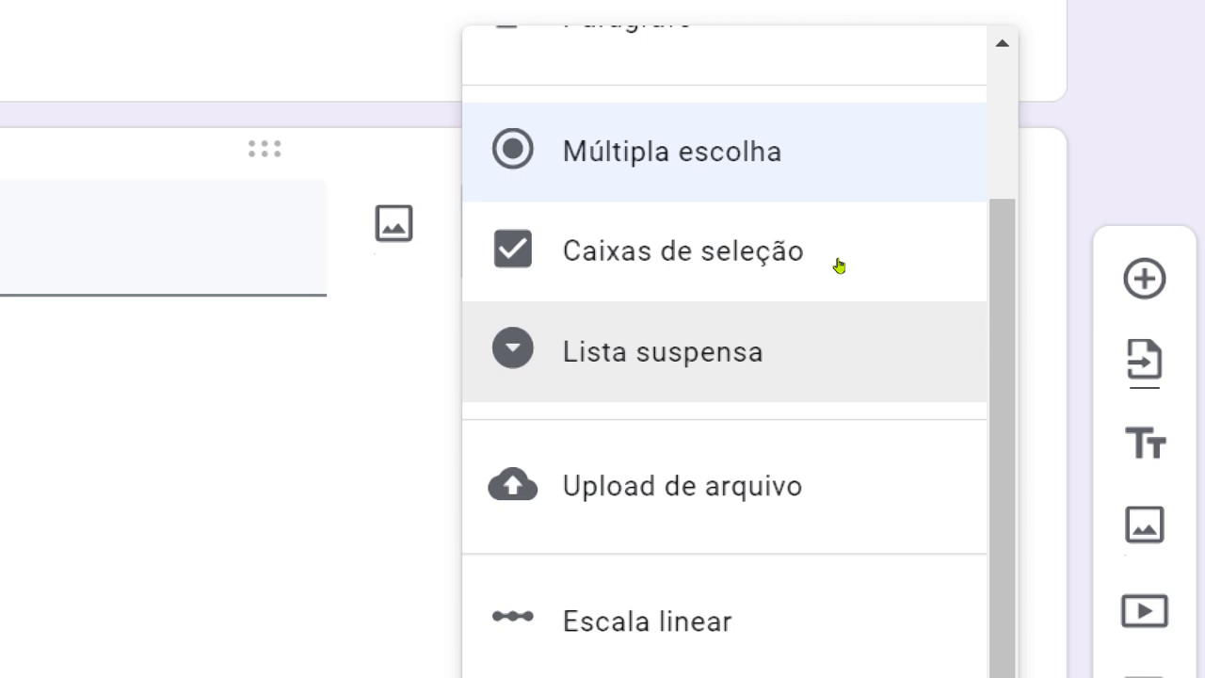
{"action": "scroll", "coordinate": [875, 251], "scroll_direction": "down", "scroll_amount": 1}
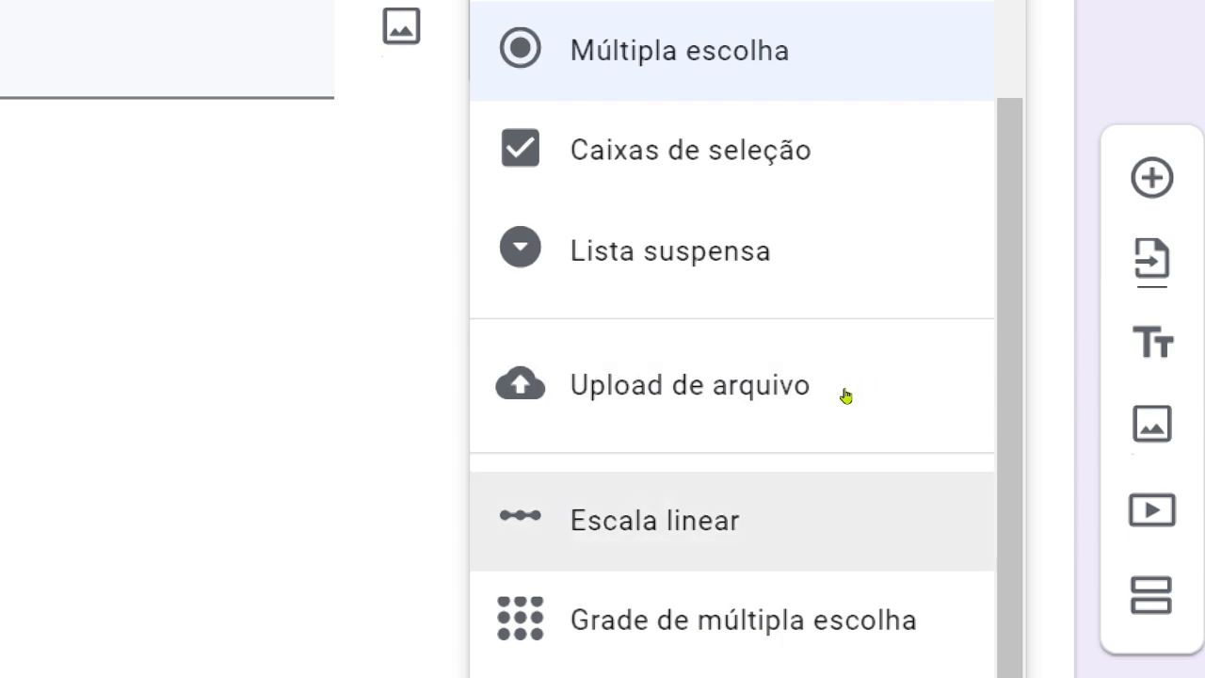
{"action": "scroll", "coordinate": [880, 442], "scroll_direction": "down", "scroll_amount": 1}
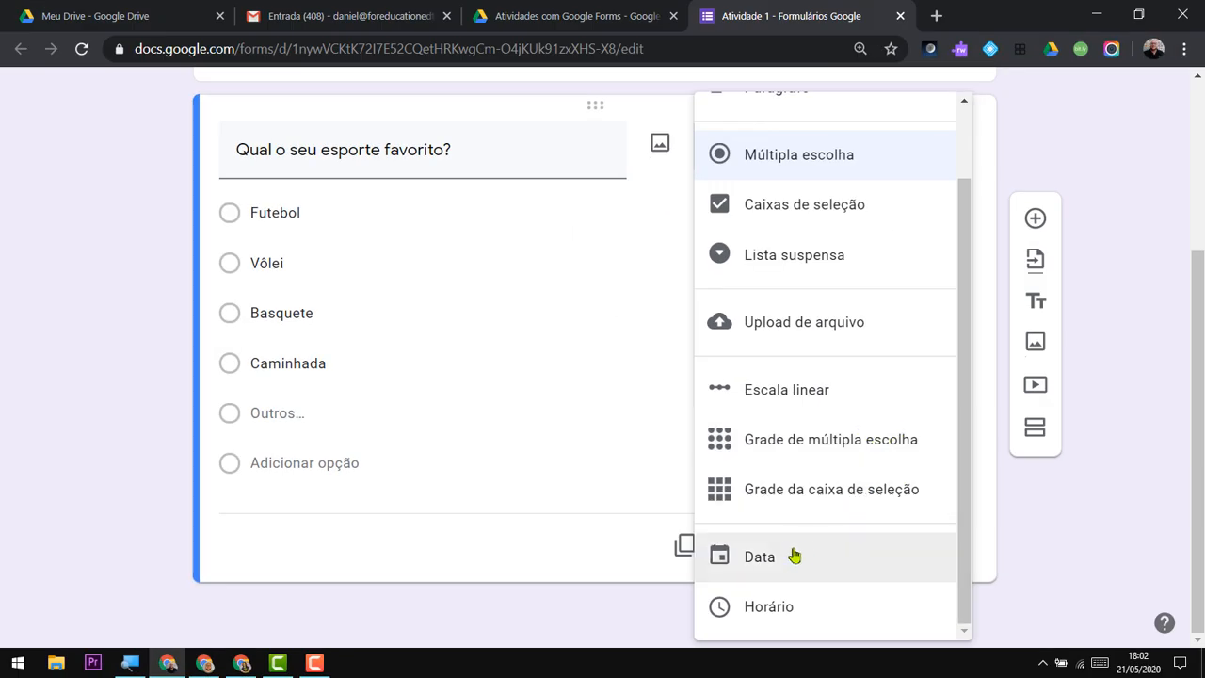
{"action": "scroll", "coordinate": [855, 377], "scroll_direction": "up", "scroll_amount": 2}
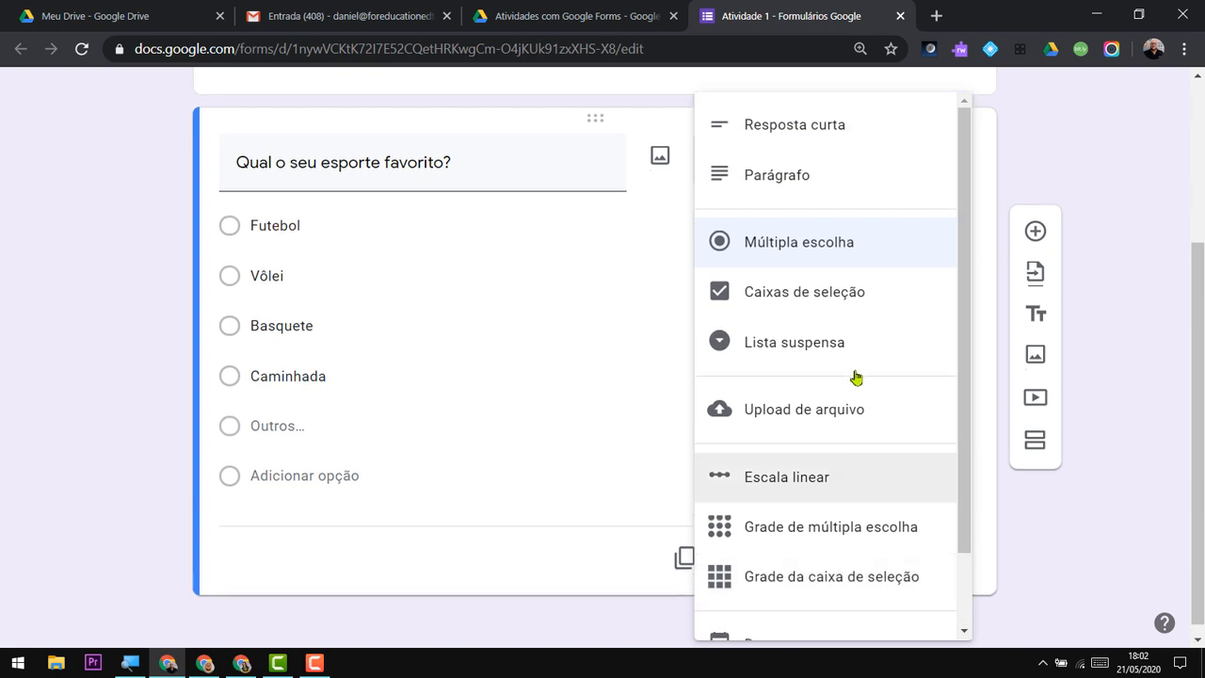
{"action": "scroll", "coordinate": [856, 378], "scroll_direction": "up", "scroll_amount": 2}
{"action": "scroll", "coordinate": [844, 178], "scroll_direction": "down", "scroll_amount": 1}
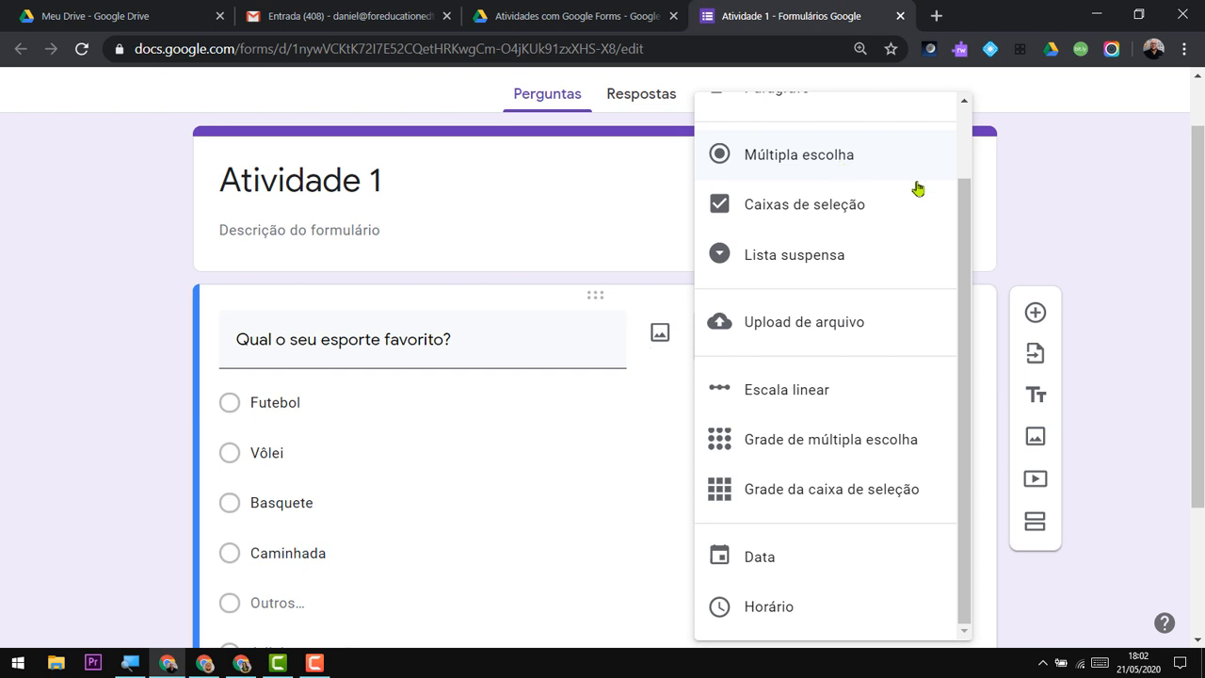
{"action": "left_click", "coordinate": [988, 345]}
Set the favourite sport question's options to appear in random order and make the question required.
{"action": "scroll", "coordinate": [880, 377], "scroll_direction": "down", "scroll_amount": 2}
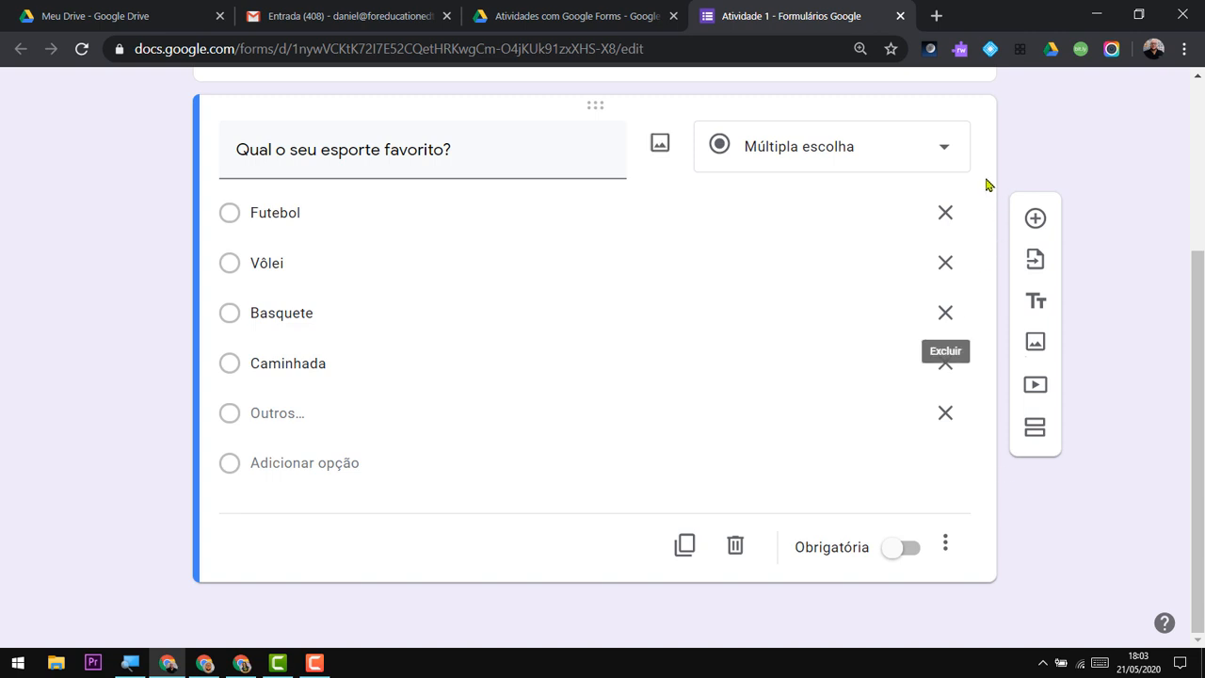
{"action": "left_click", "coordinate": [970, 83]}
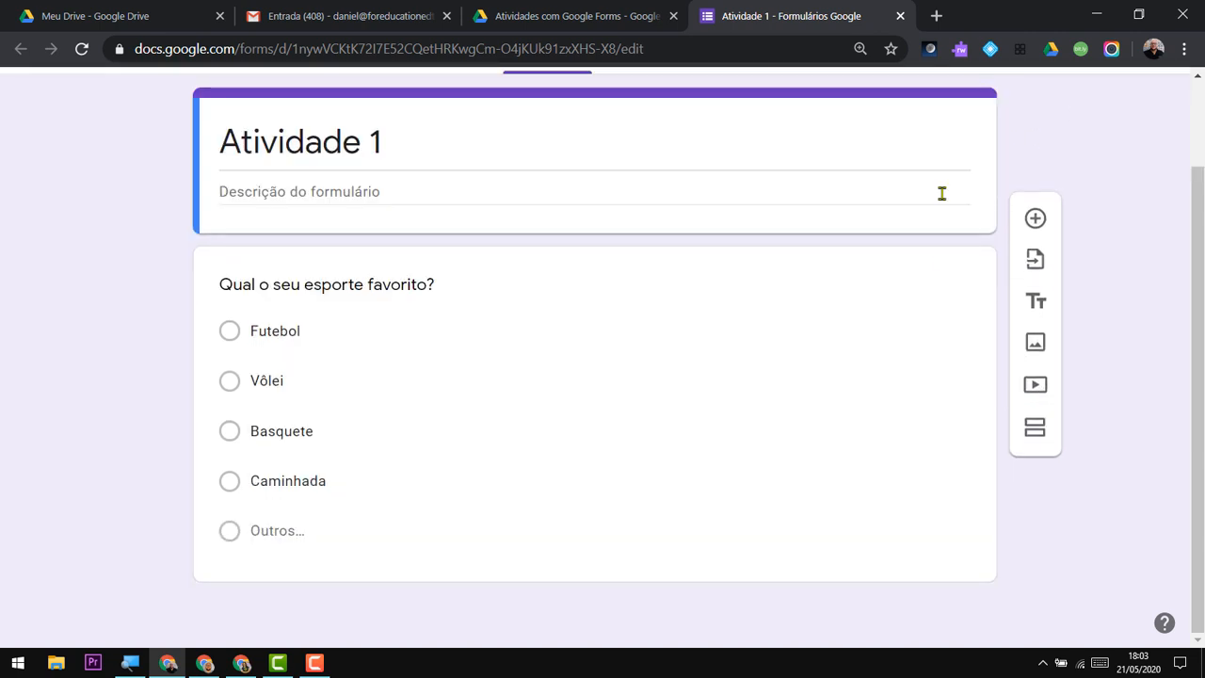
{"action": "left_click", "coordinate": [748, 286]}
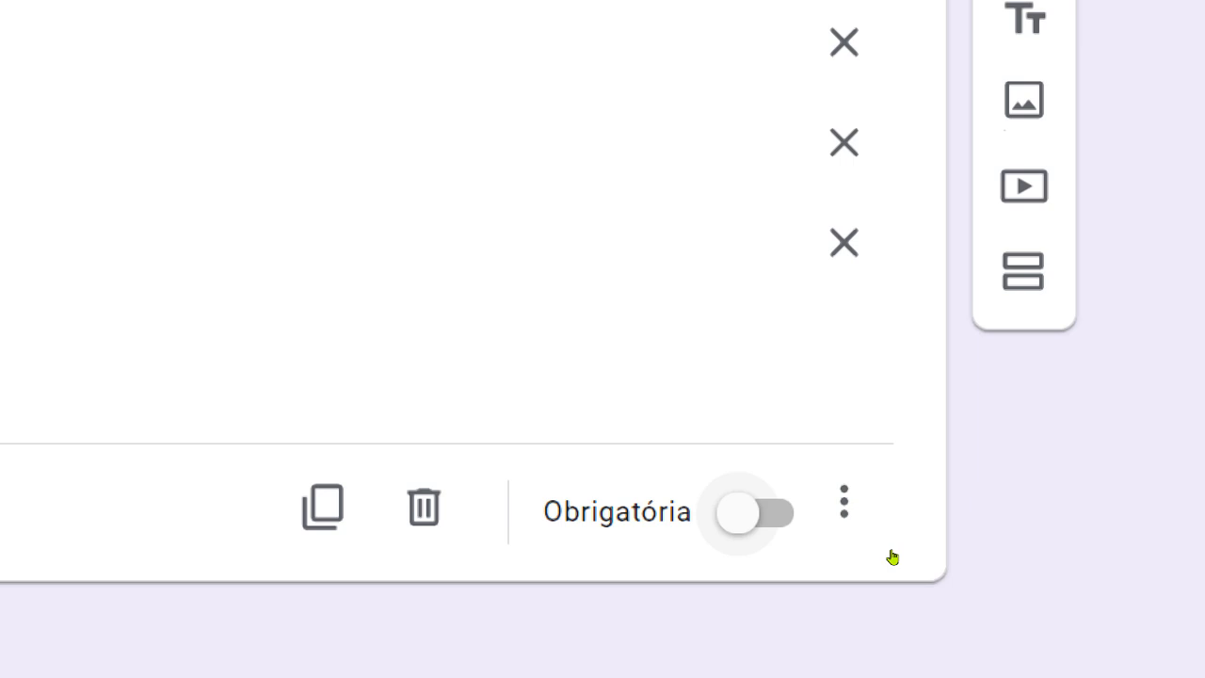
{"action": "left_click", "coordinate": [844, 506]}
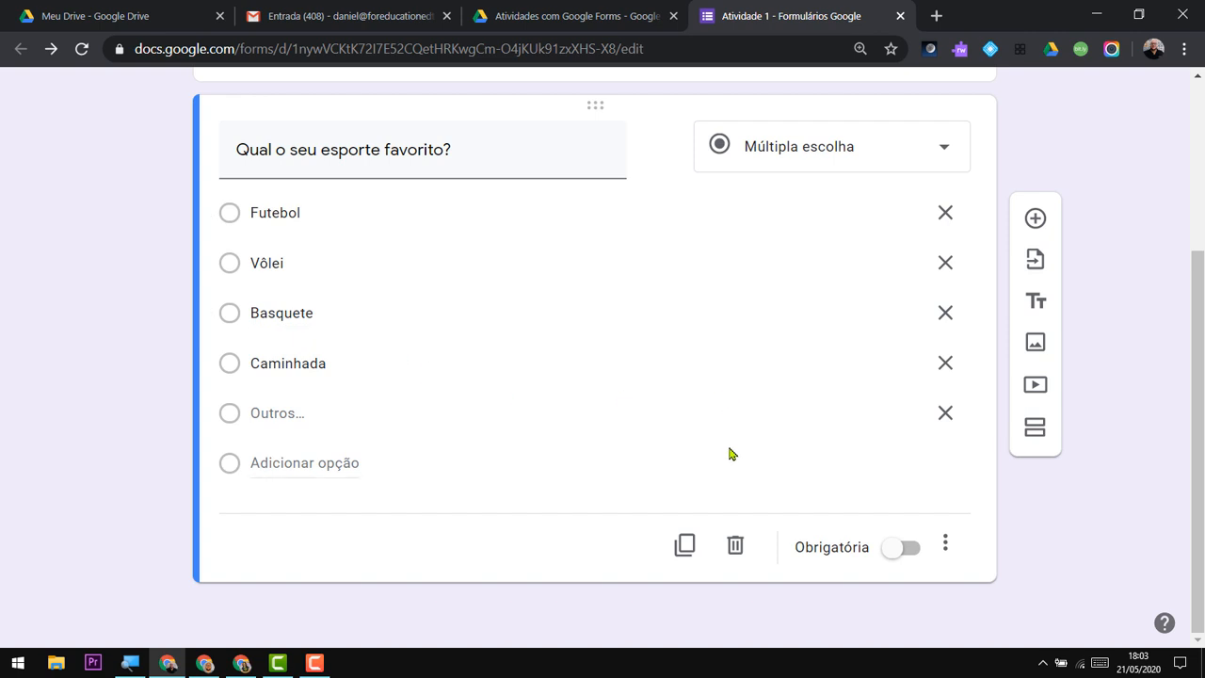
{"action": "left_click", "coordinate": [895, 550]}
{"action": "left_click", "coordinate": [947, 547]}
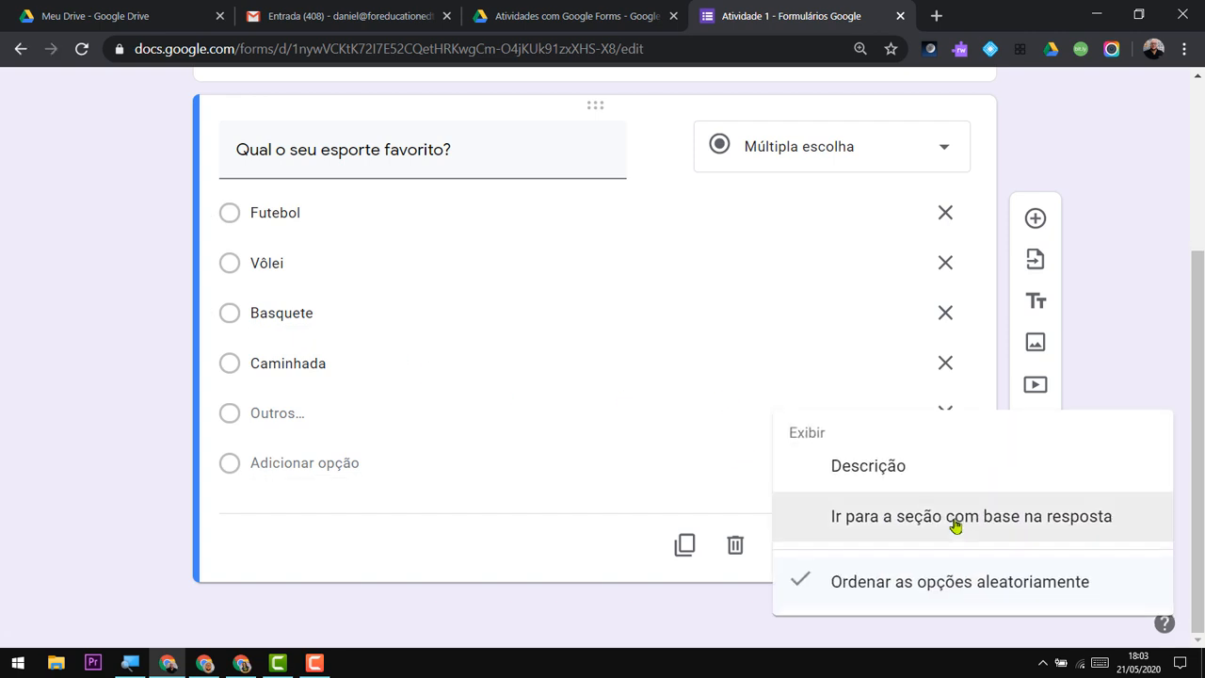
{"action": "left_click", "coordinate": [1123, 259]}
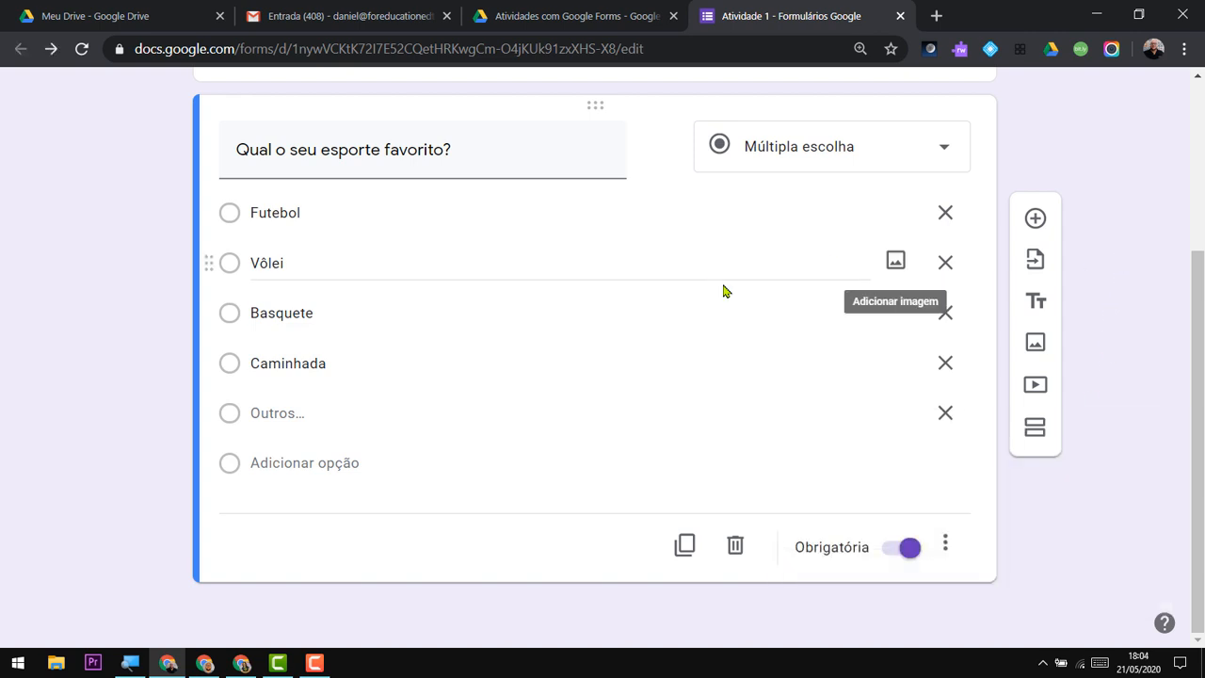
Add a new question below the favourite sport question.
{"action": "scroll", "coordinate": [742, 307], "scroll_direction": "up", "scroll_amount": 2}
{"action": "scroll", "coordinate": [870, 344], "scroll_direction": "down", "scroll_amount": 2}
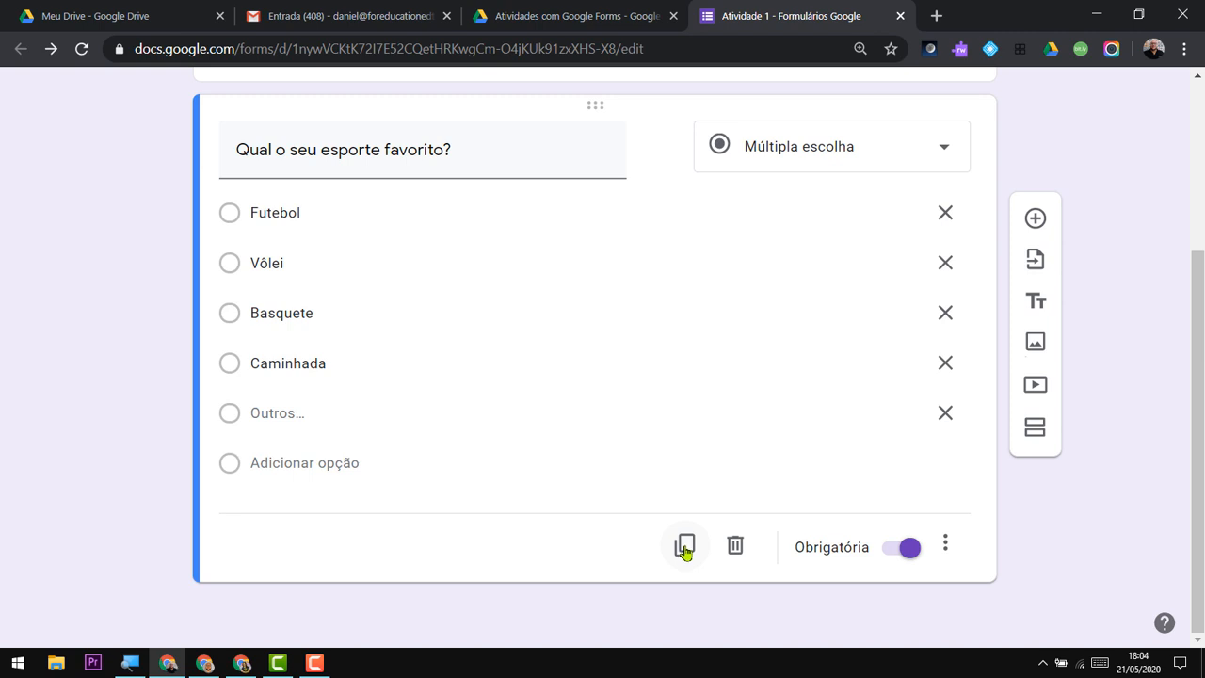
{"action": "left_click", "coordinate": [1035, 219]}
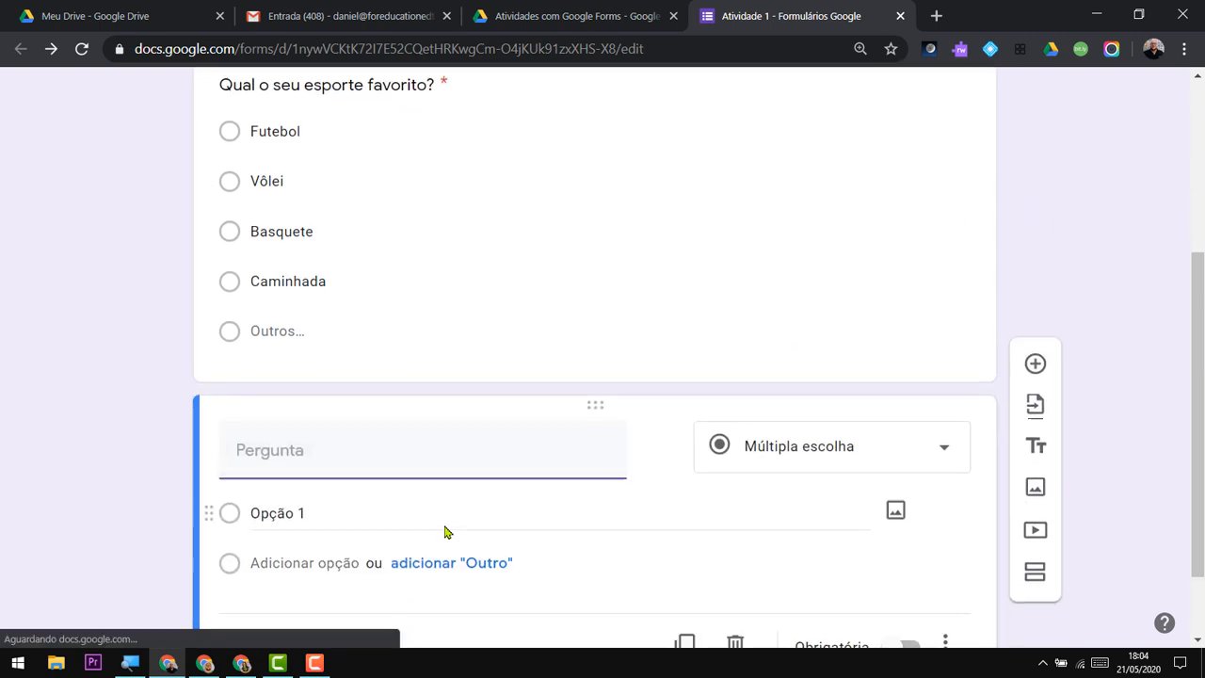